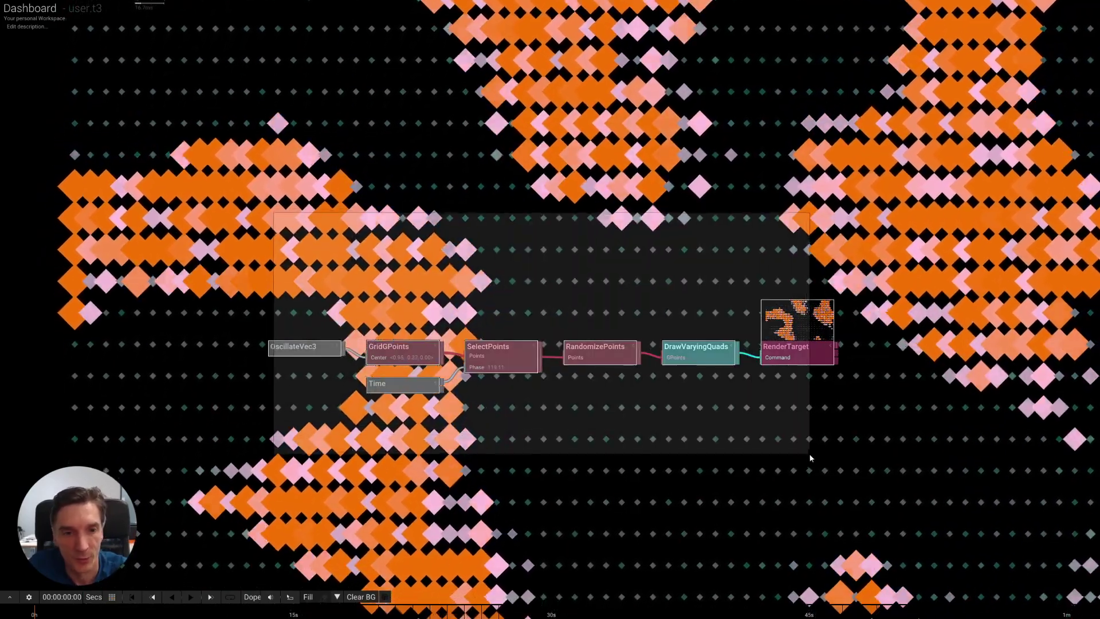
# Delete every node in the graph and add a GridGPoints operator.
pyautogui.moveTo(273, 213); pyautogui.dragTo(816, 446)
pyautogui.press('Delete')
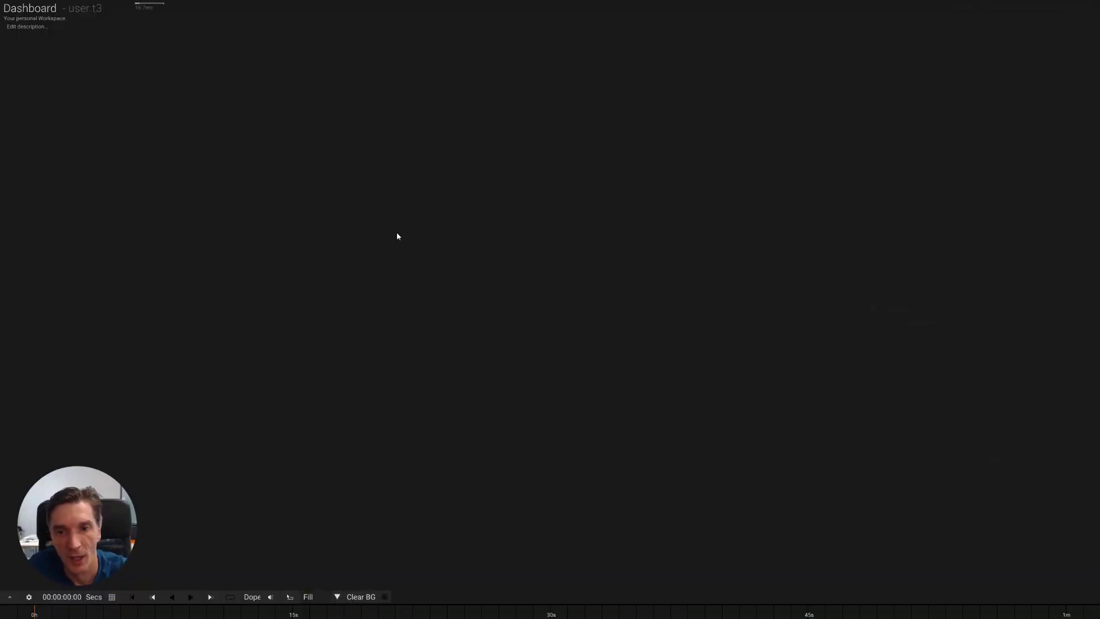
pyautogui.doubleClick(405, 238)
pyautogui.write('gri')
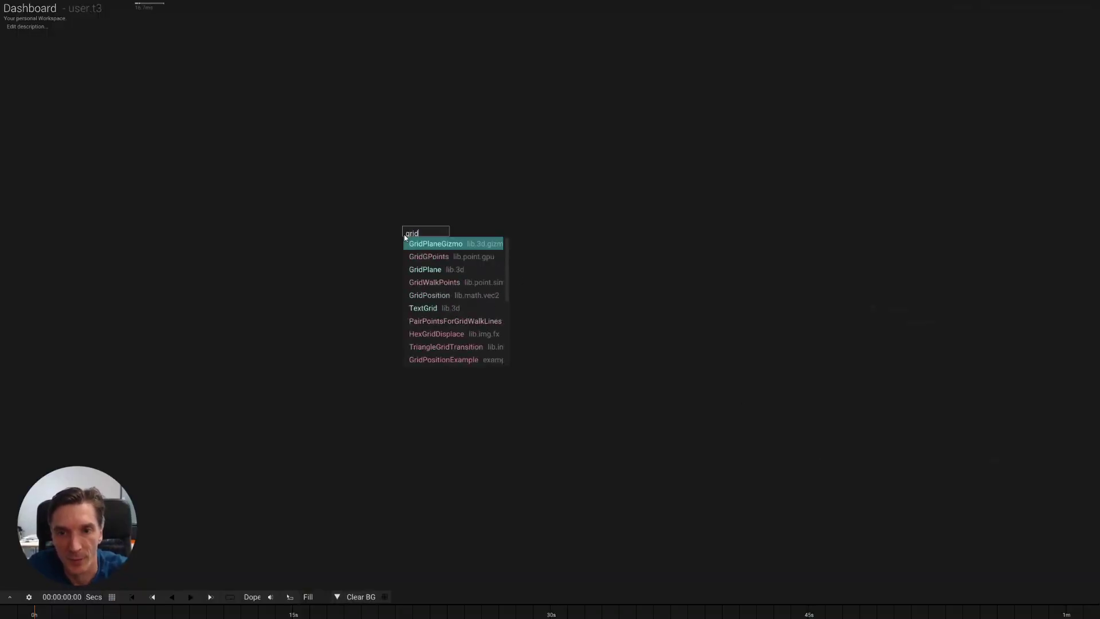
pyautogui.write('d')
pyautogui.press('Return')
# Chain DrawVaryingQuads and RenderTarget after GridGPoints and frame the nodes.
pyautogui.press('Tab')
pyautogui.write('d')
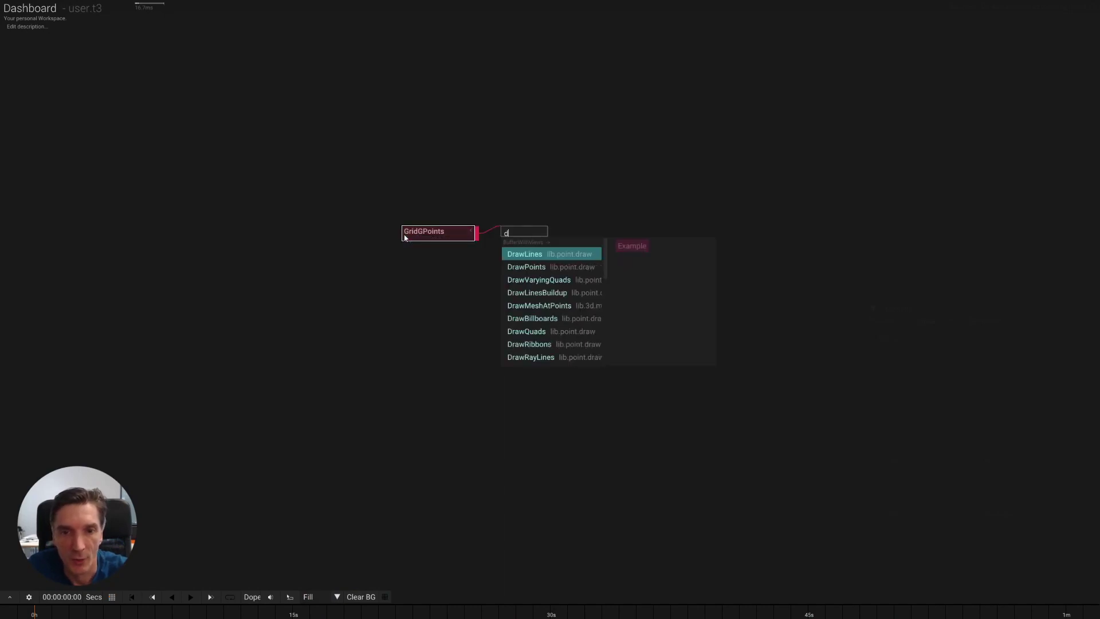
pyautogui.write('vq')
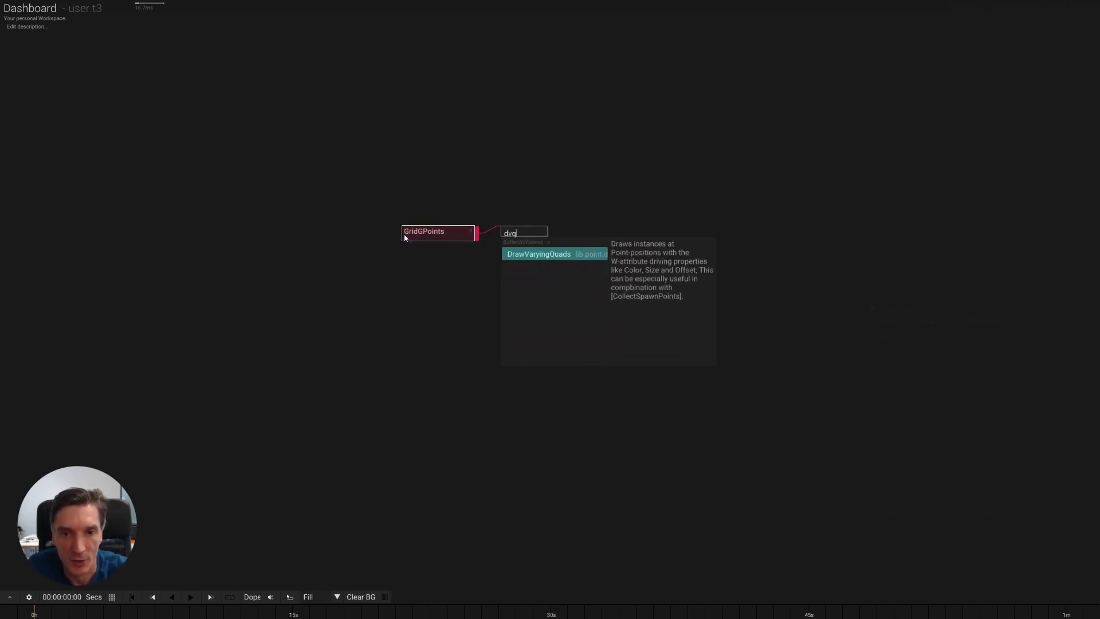
pyautogui.press('Return')
pyautogui.press('Tab')
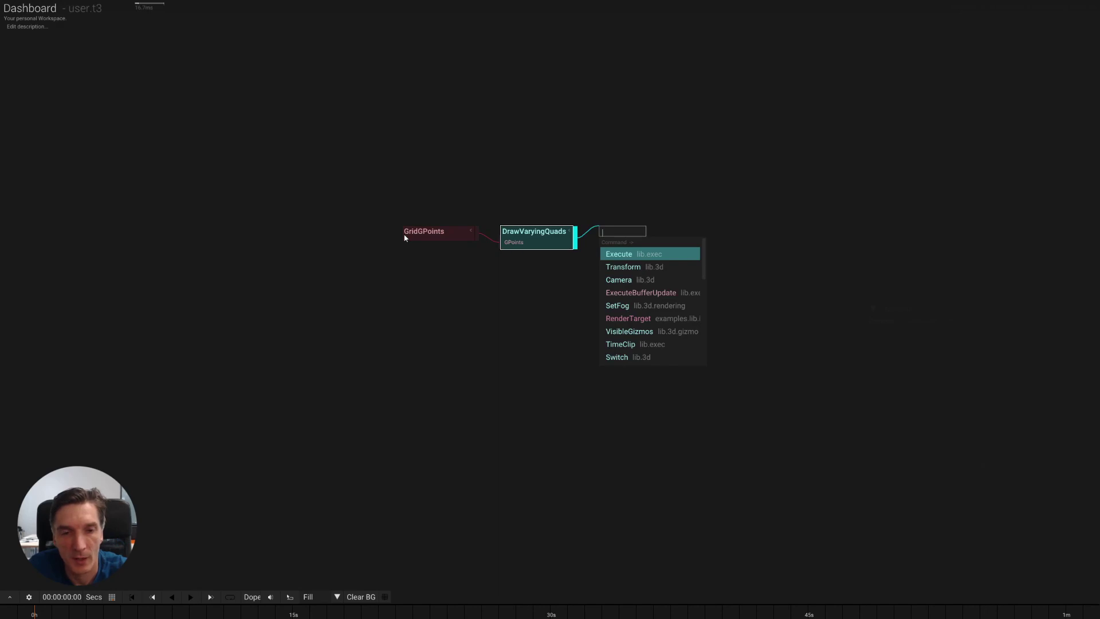
pyautogui.write('rat')
pyautogui.press('Return')
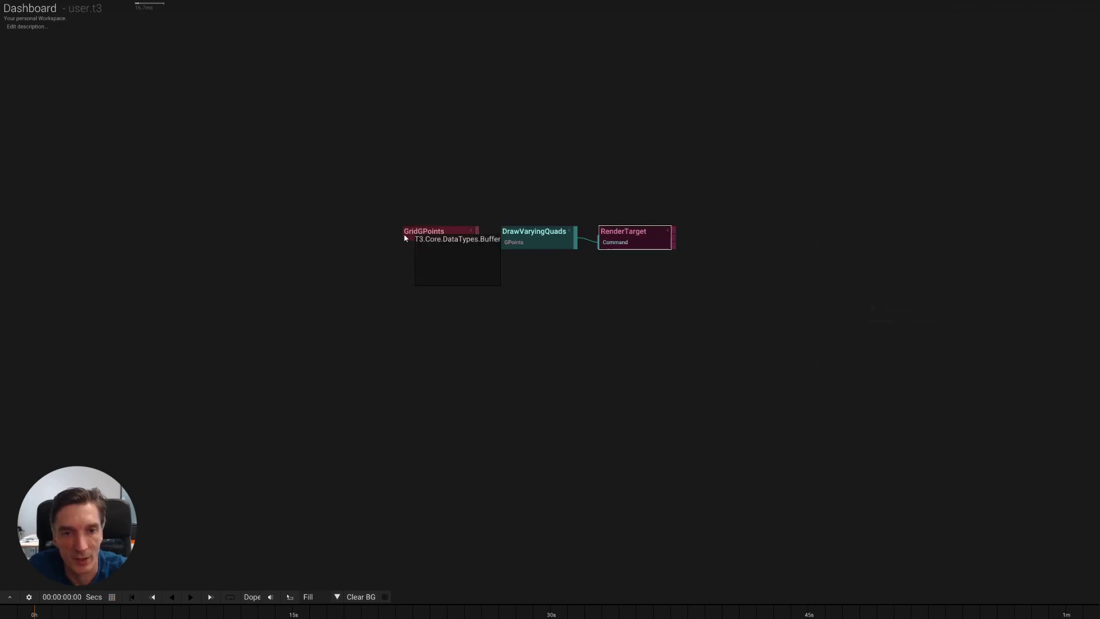
pyautogui.press('f')
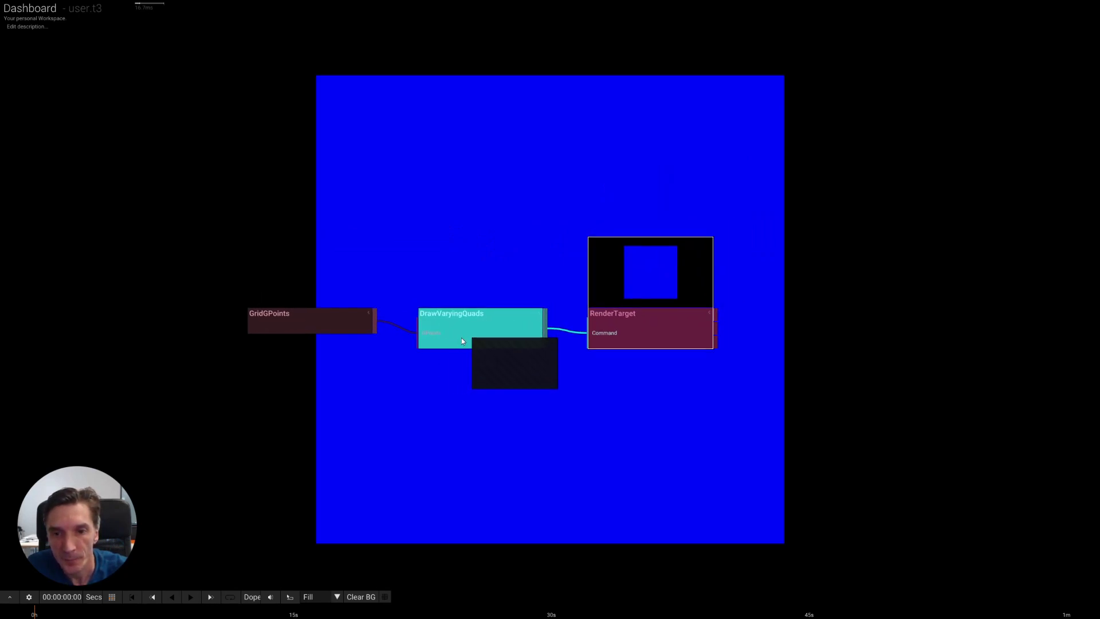
# Shrink the DrawVaryingQuads Size value to about 0.028.
pyautogui.click(469, 333)
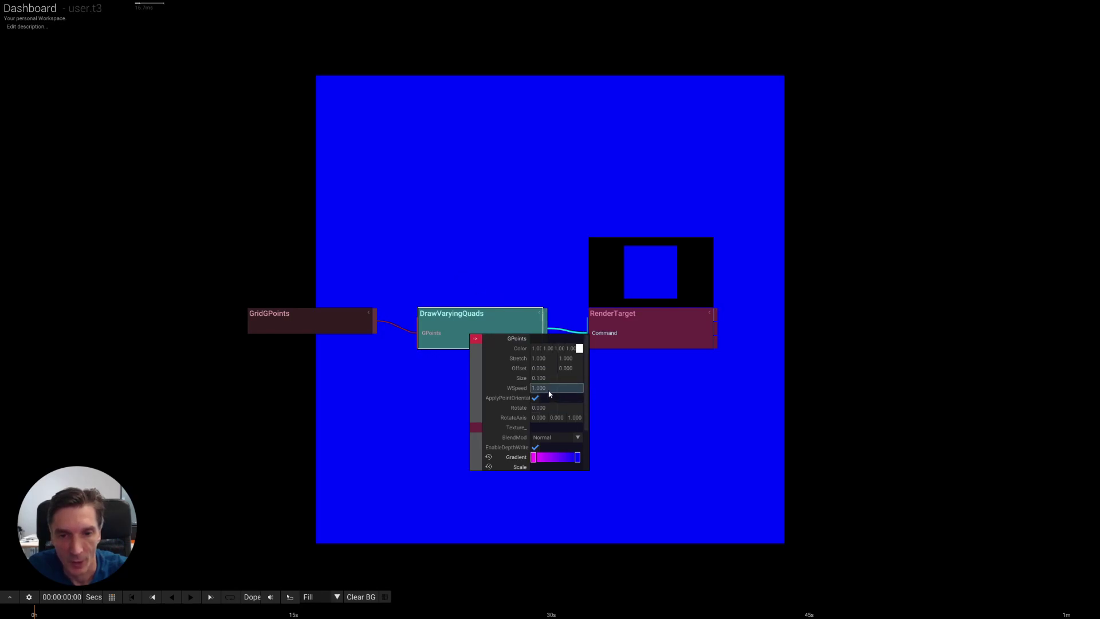
pyautogui.moveTo(550, 380)
pyautogui.mouseDown()
pyautogui.moveTo(554, 405)
pyautogui.moveTo(527, 379)
pyautogui.mouseUp()
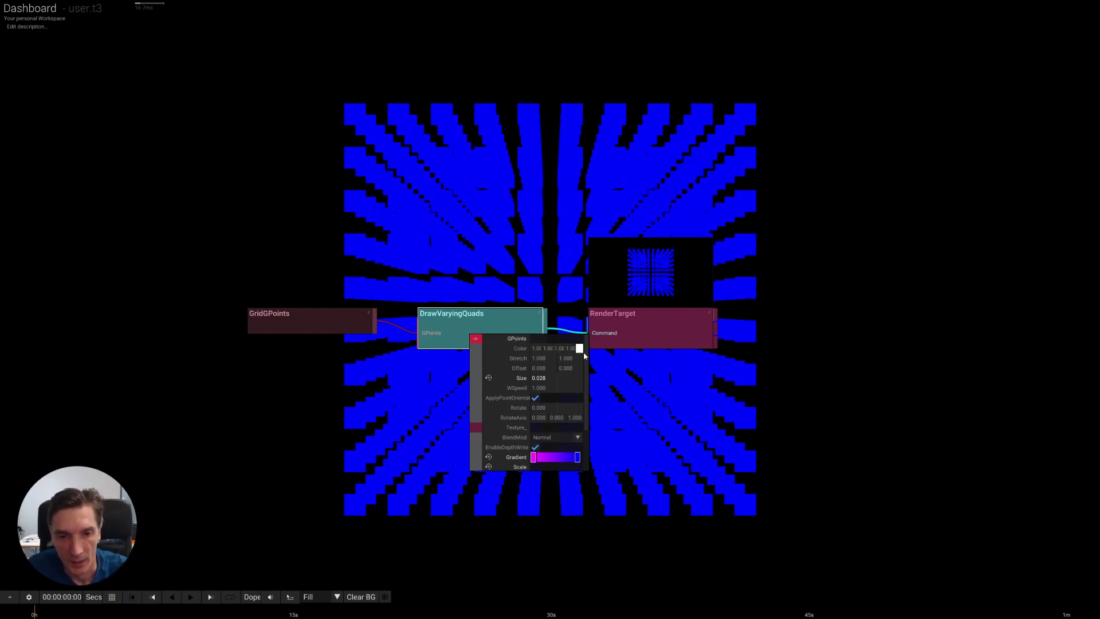
pyautogui.scroll(-2, 585, 370)
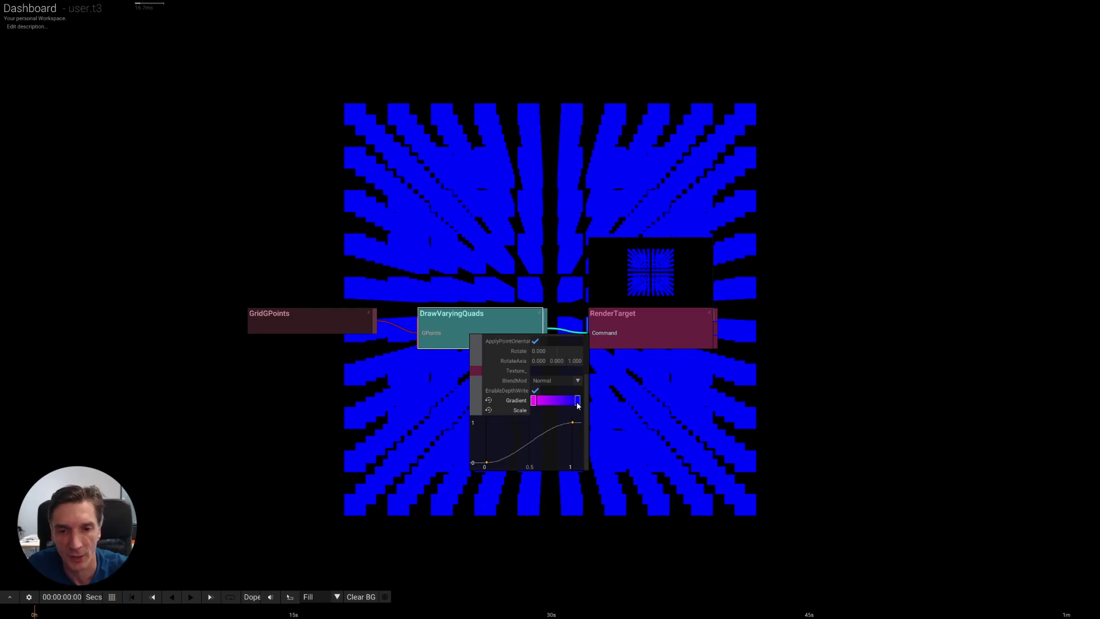
# Set GridGPoints W to 0.5 and insert an adjusted RandomizePoints after it.
pyautogui.click(326, 327)
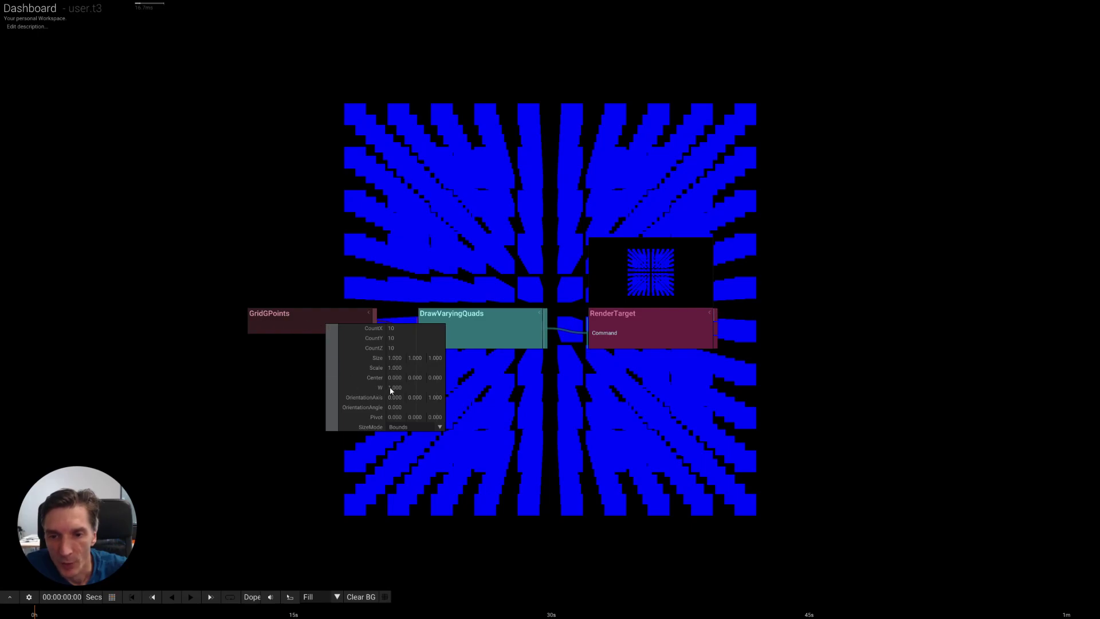
pyautogui.moveTo(391, 388); pyautogui.dragTo(387, 377)
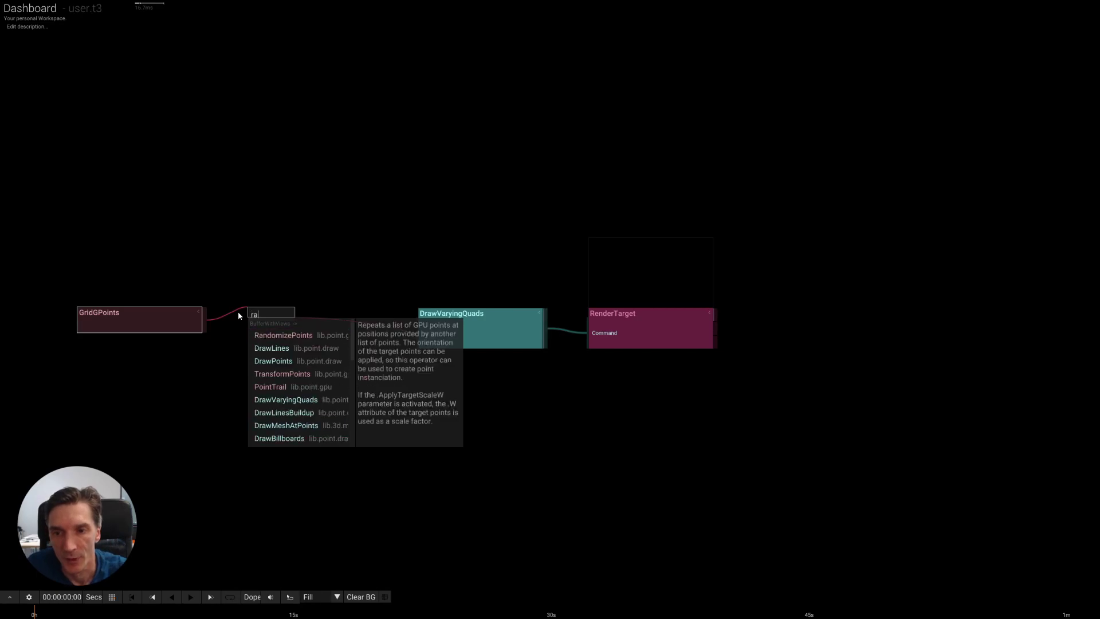
pyautogui.press('Return')
pyautogui.click(283, 324)
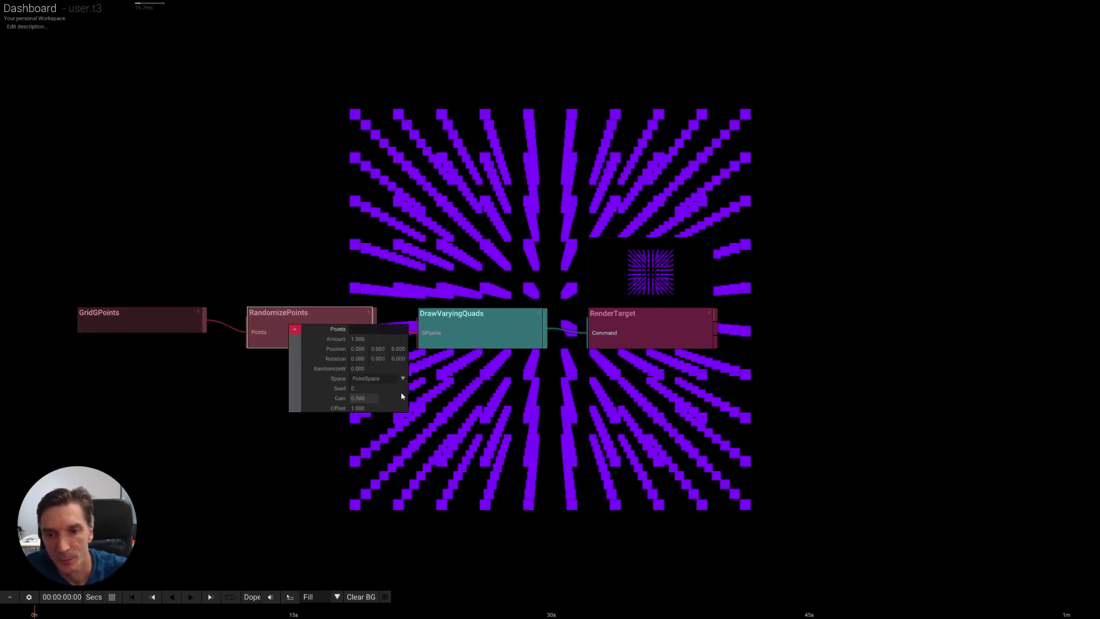
pyautogui.moveTo(365, 371); pyautogui.dragTo(364, 361)
pyautogui.moveTo(135, 318)
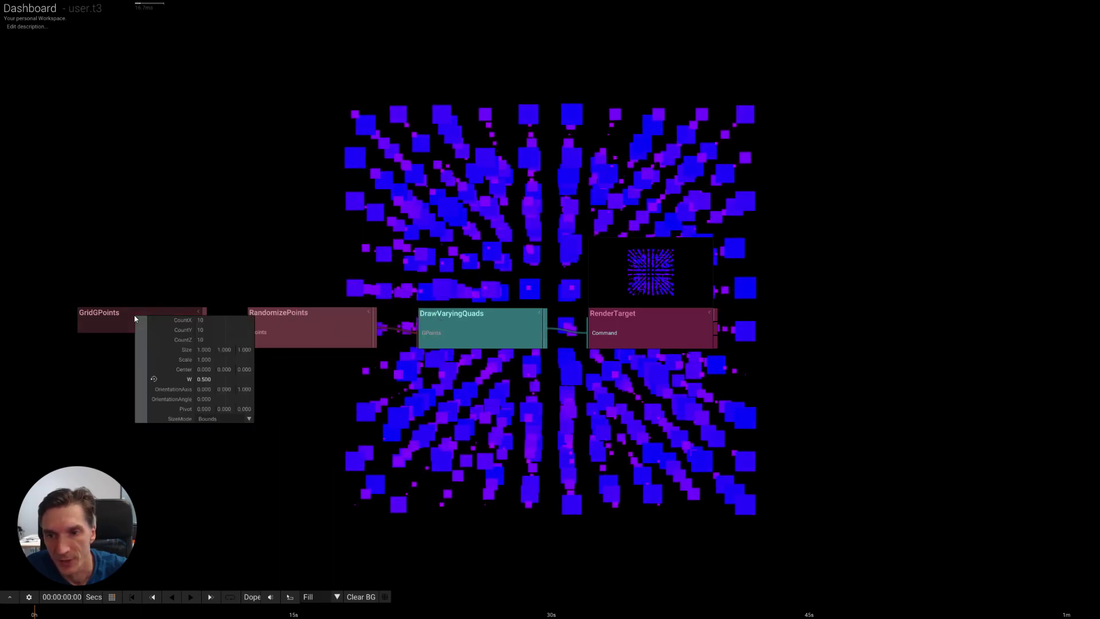
# Set the grid to CountZ 1, CountX 100, CountY 50, with Size and Scale 2.
pyautogui.click(213, 341)
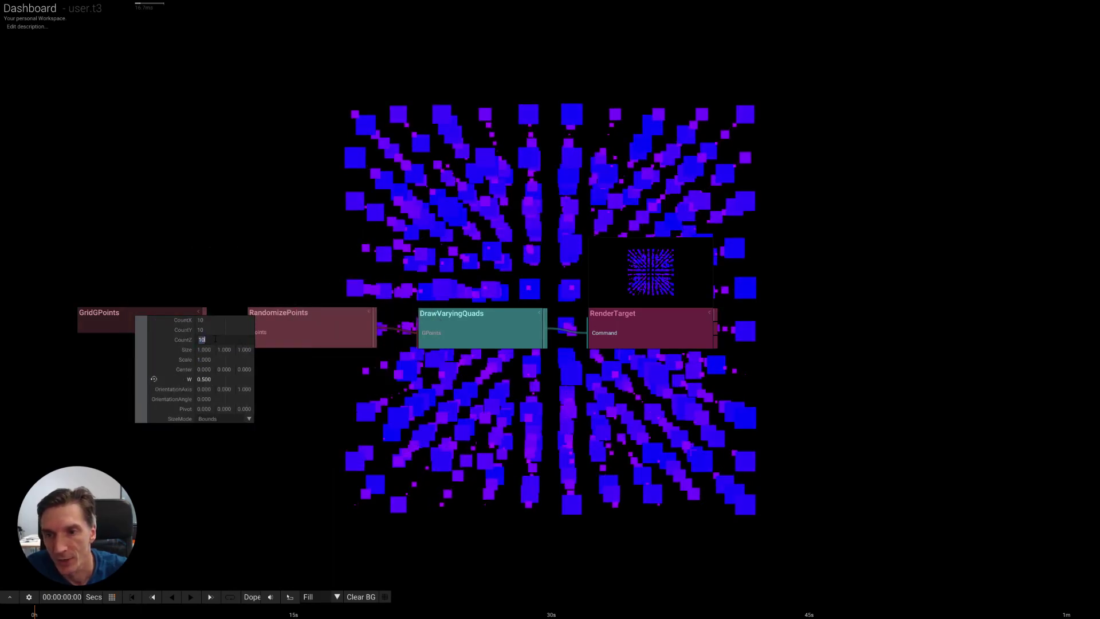
pyautogui.write('1')
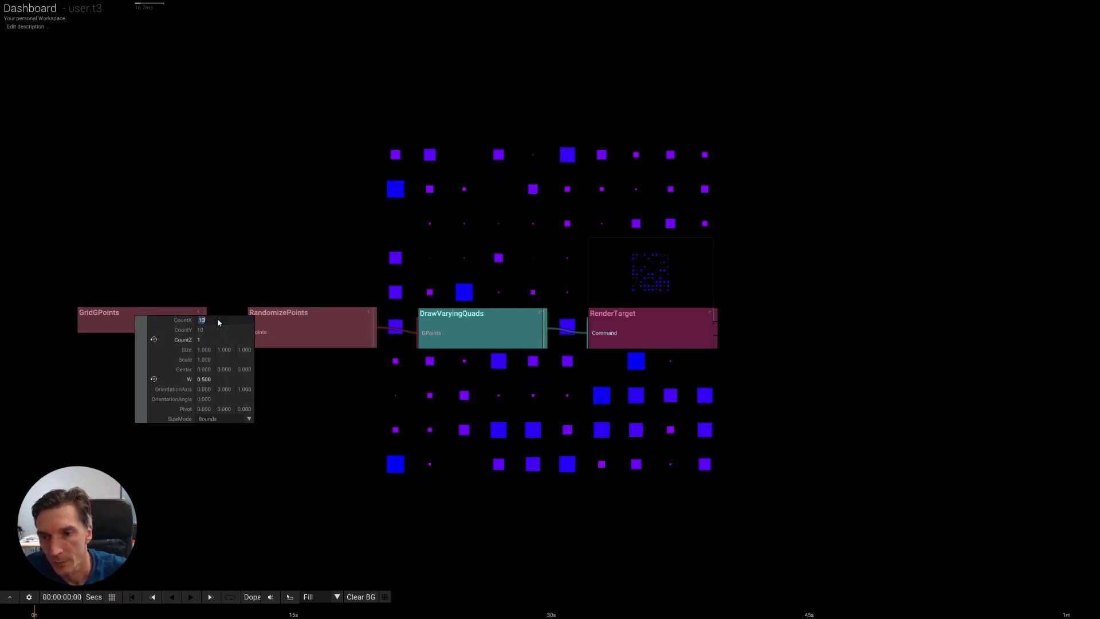
pyautogui.click(218, 319)
pyautogui.write('100')
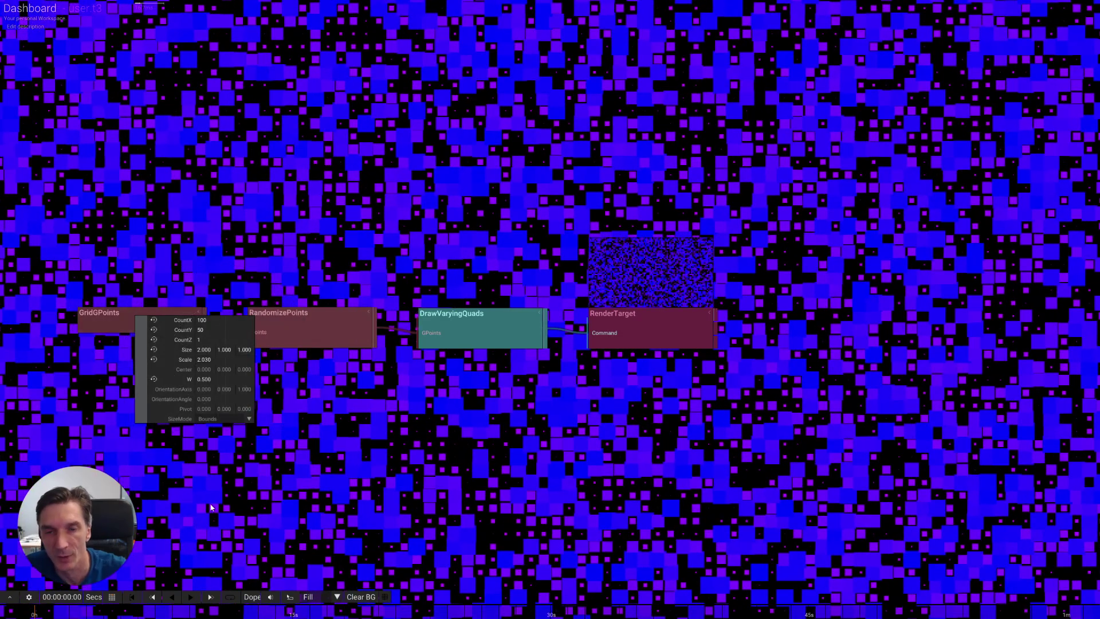
pyautogui.press('f')
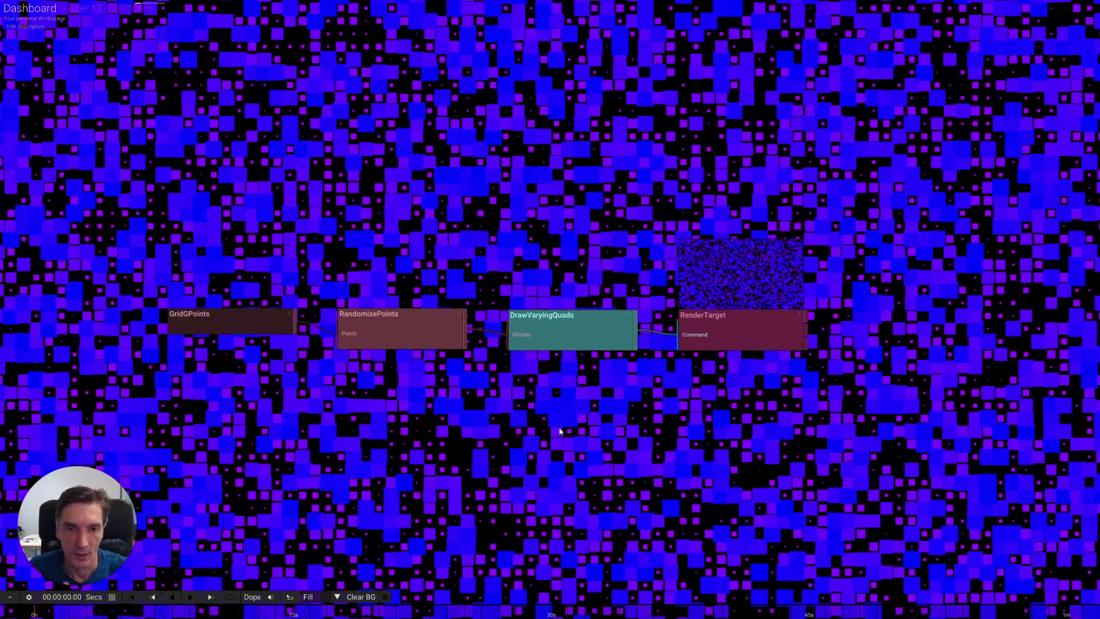
# Inspect the RenderTarget settings, then bring up the DrawVaryingQuads parameters.
pyautogui.click(732, 329)
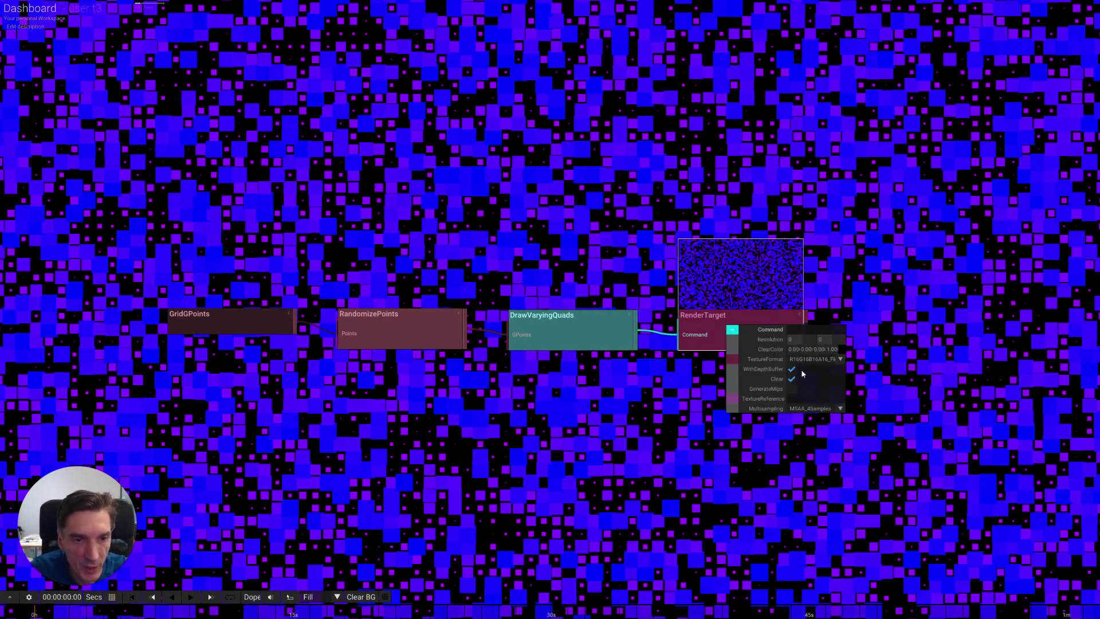
pyautogui.click(573, 333)
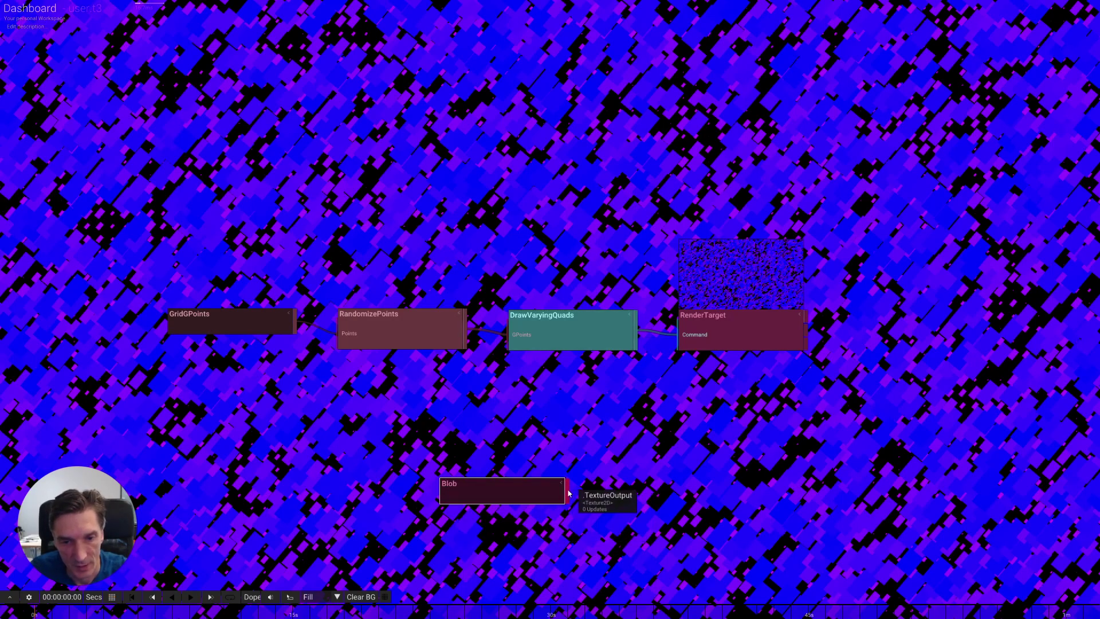
# Feed the Blob texture into DrawVaryingQuads and turn off EnableDepthWrite.
pyautogui.moveTo(563, 495); pyautogui.dragTo(541, 343)
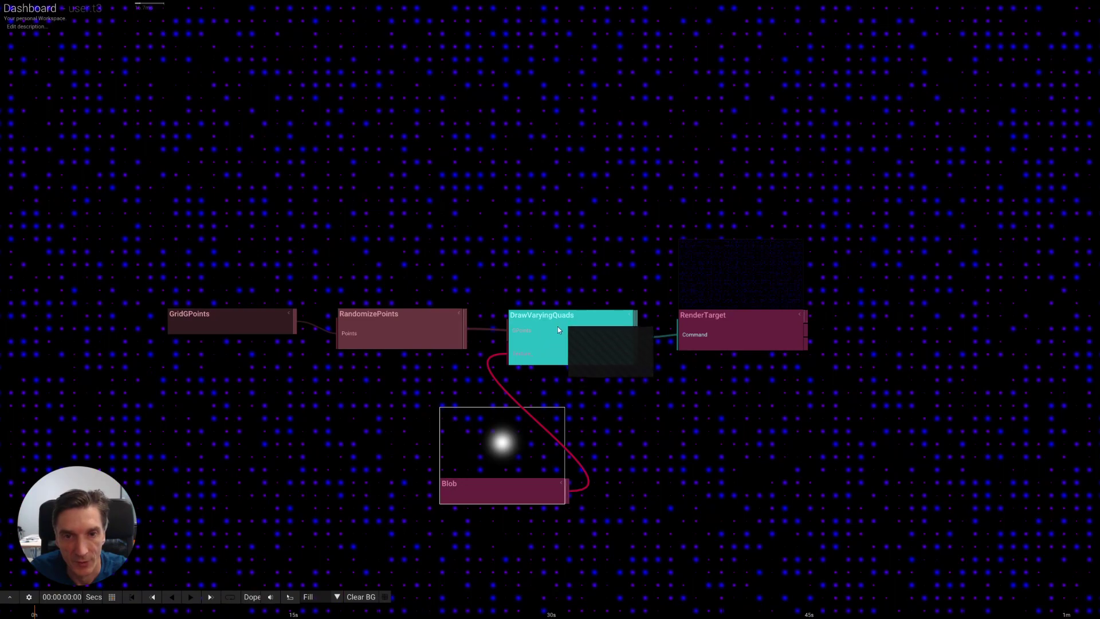
pyautogui.click(557, 327)
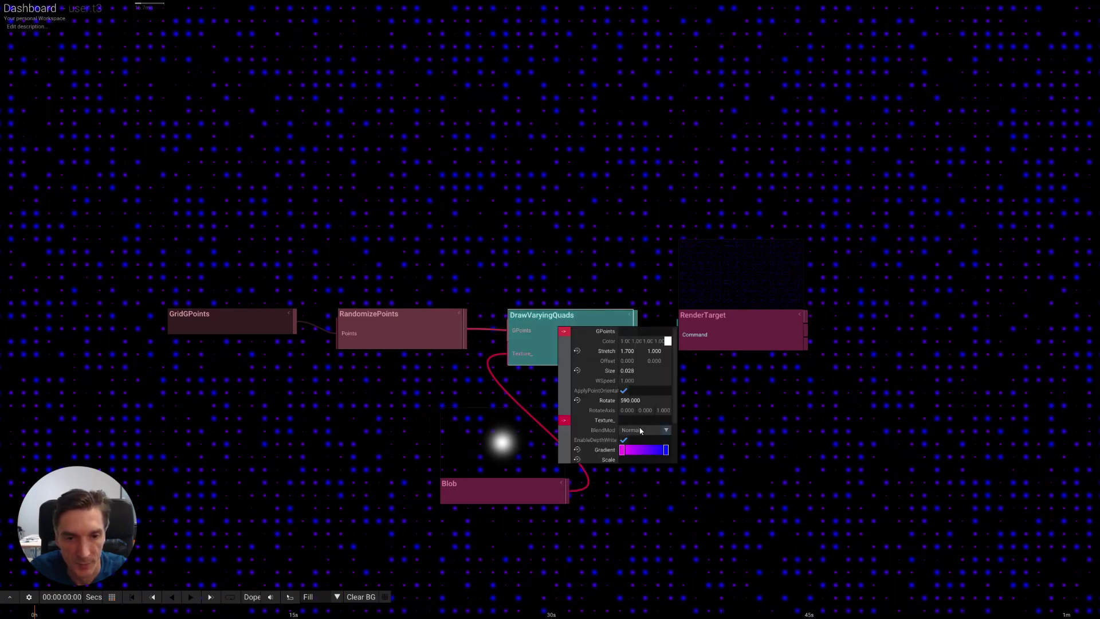
pyautogui.scroll(-3, 677, 429)
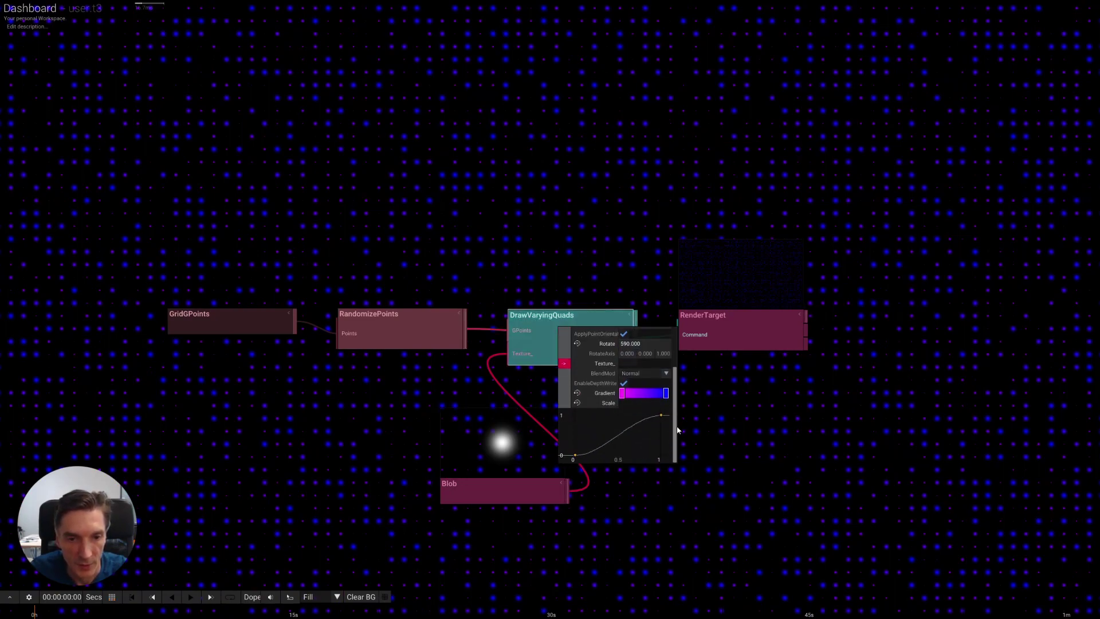
pyautogui.click(625, 385)
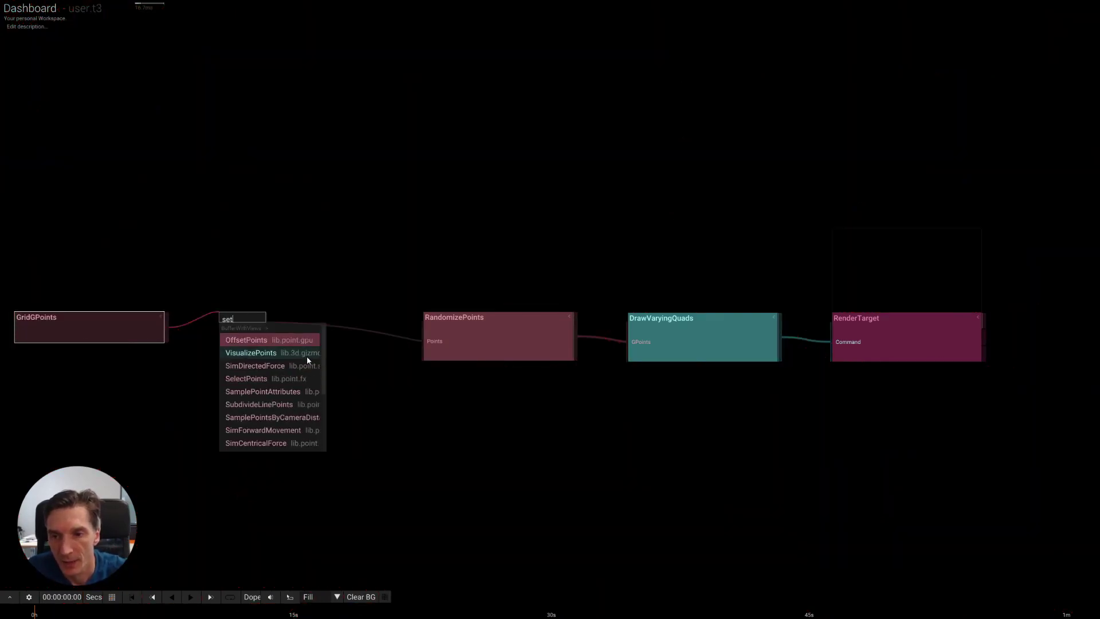
pyautogui.write('p')
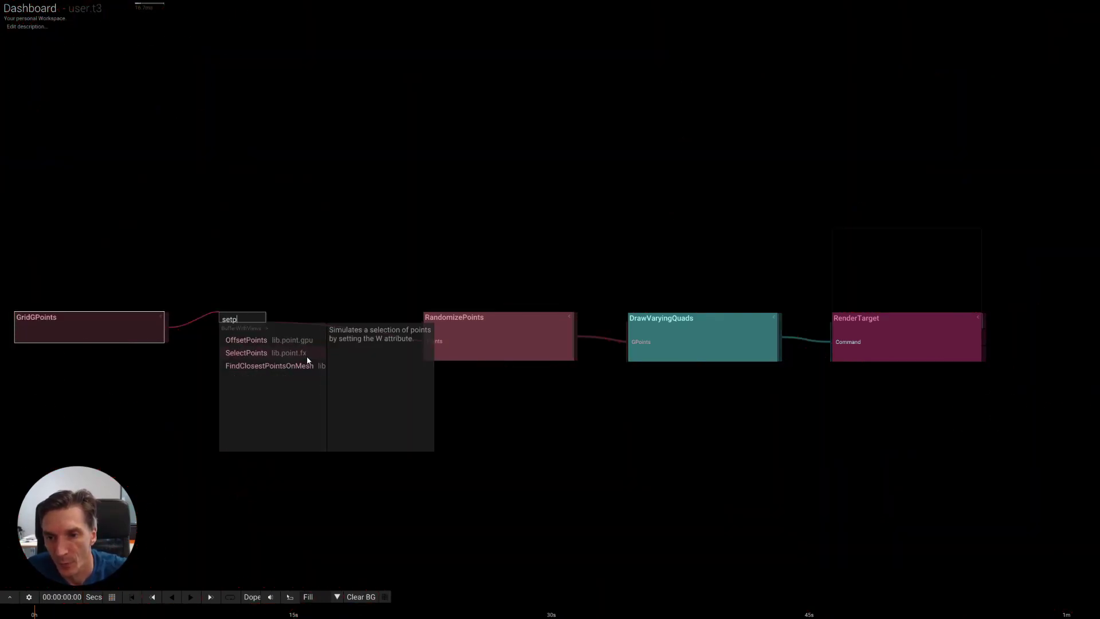
# Insert SelectPoints after GridGPoints and toggle the viewport guide grid.
pyautogui.click(307, 353)
pyautogui.moveTo(342, 441); pyautogui.dragTo(424, 441)
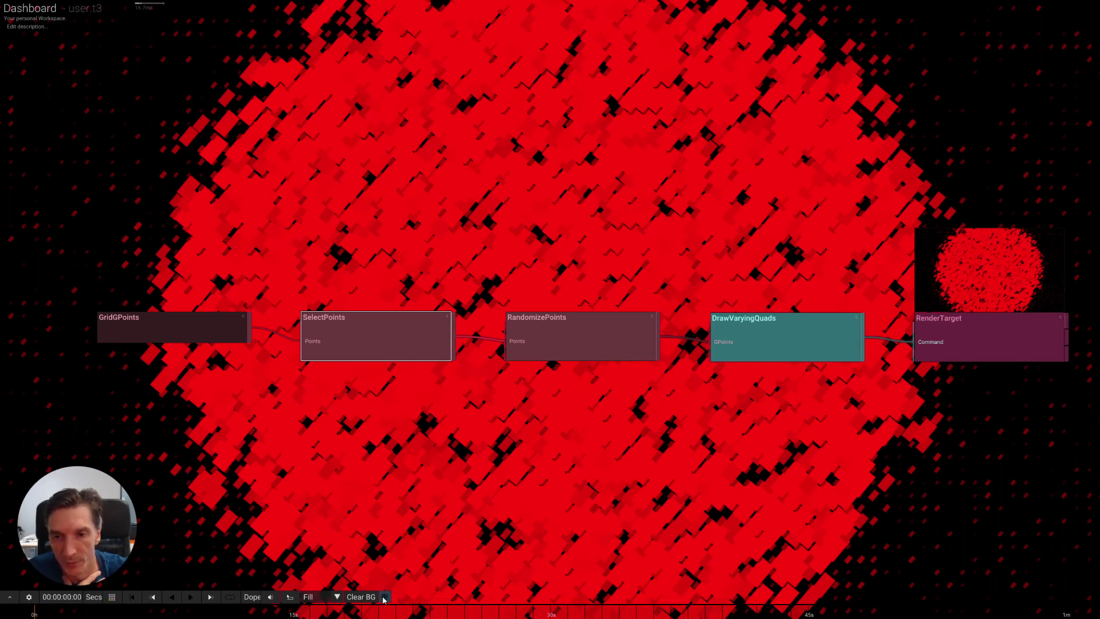
pyautogui.scroll(-2, 479, 160)
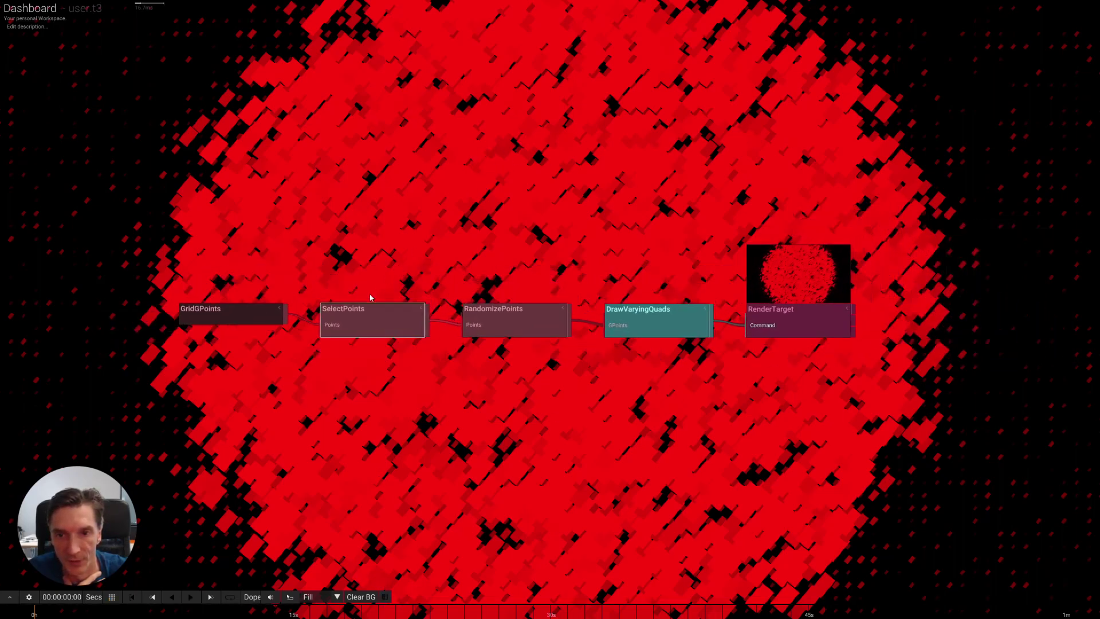
pyautogui.click(385, 596)
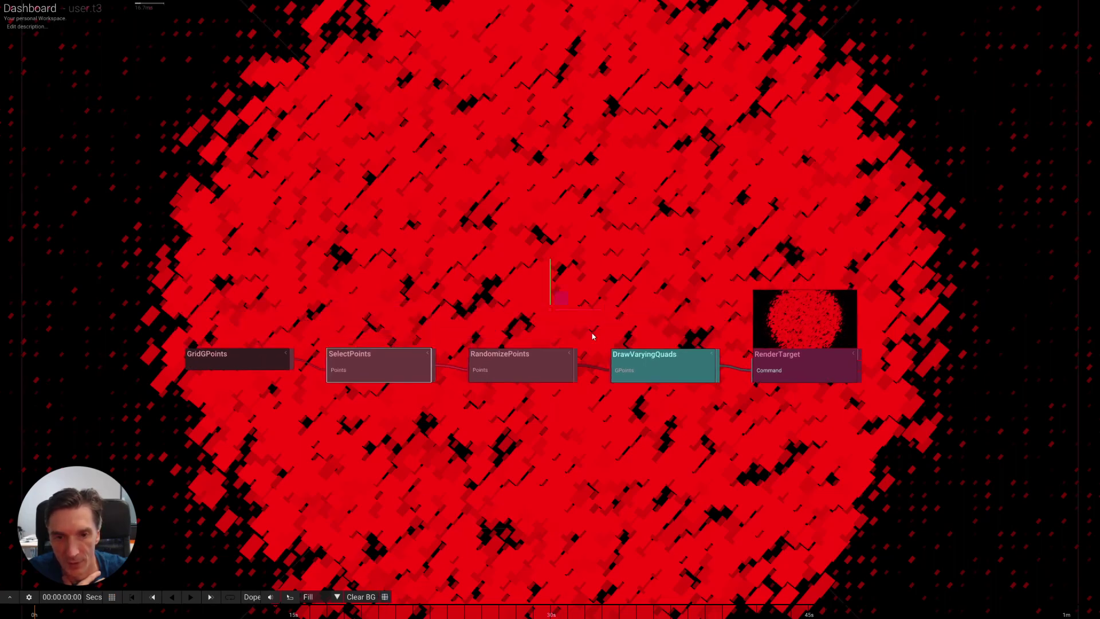
# Show the SelectPoints settings and preview the output full screen.
pyautogui.click(554, 298)
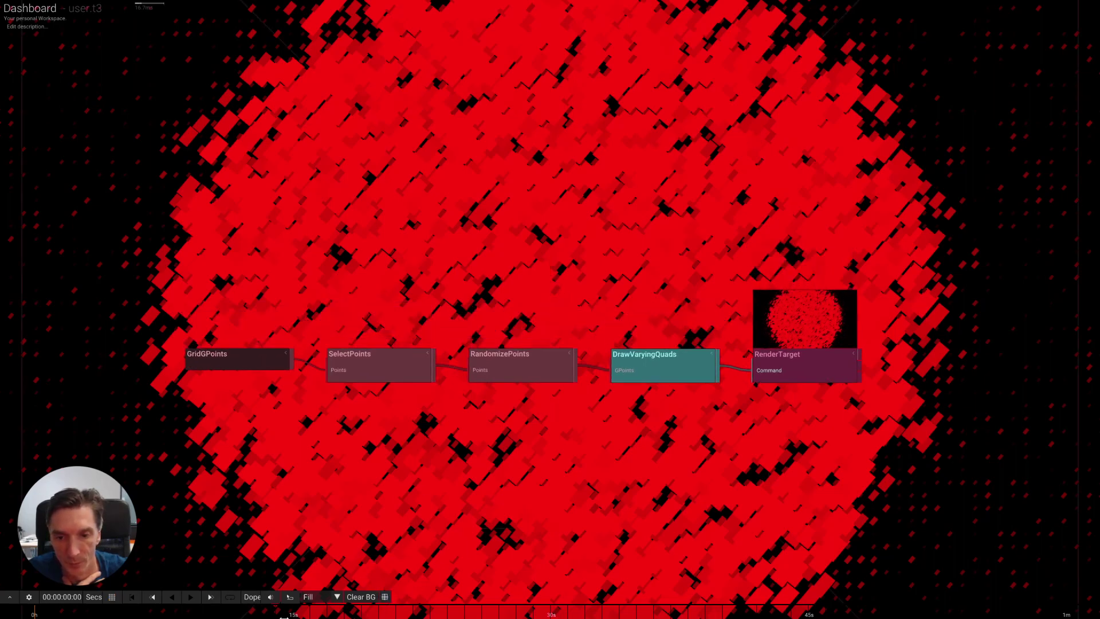
pyautogui.click(379, 361)
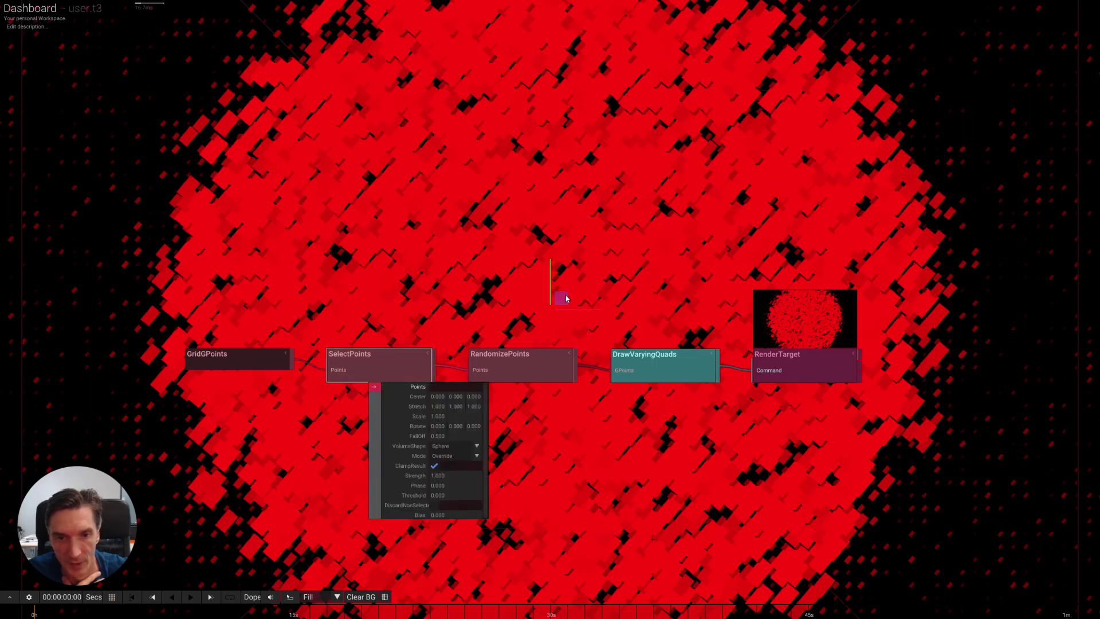
pyautogui.press('F12')
pyautogui.moveTo(572, 290); pyautogui.dragTo(583, 234)
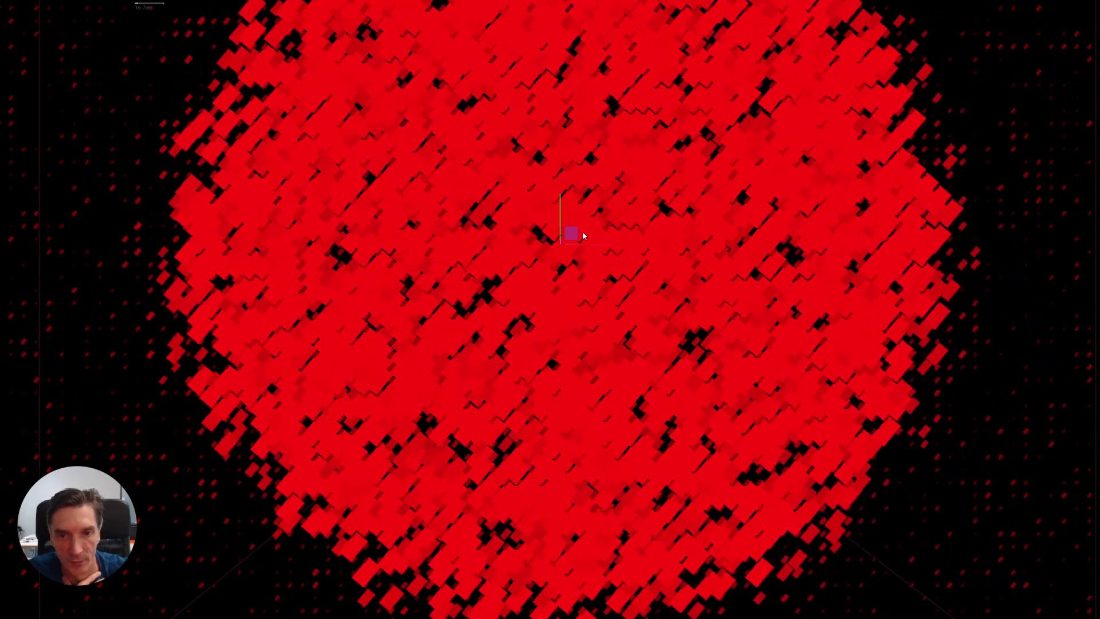
pyautogui.press('F12')
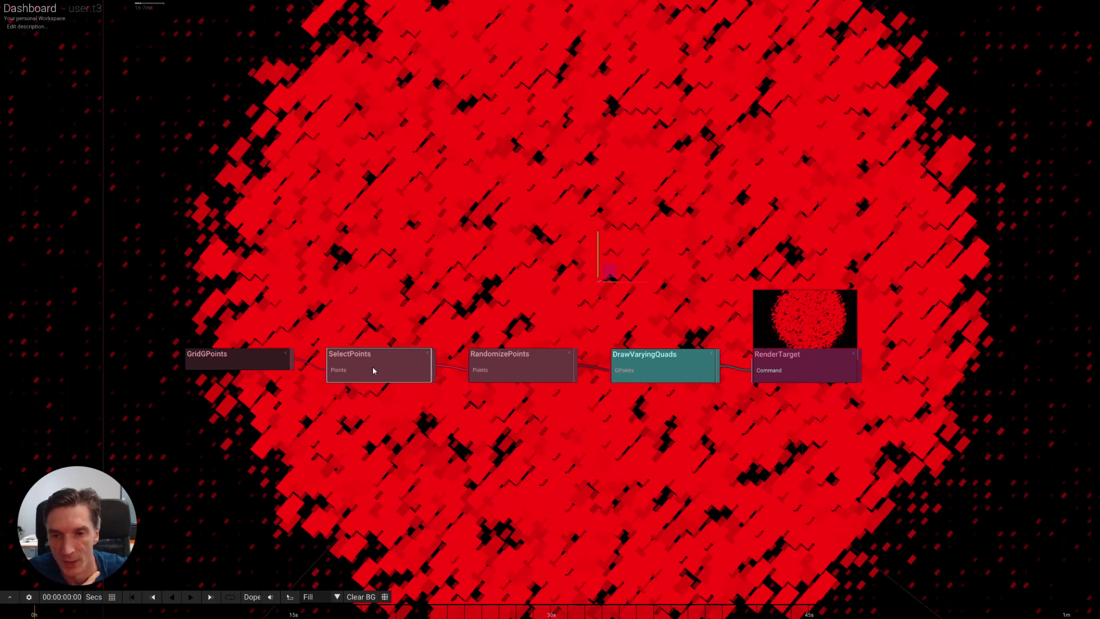
# Switch the SelectPoints VolumeShape to Box, then to Noise.
pyautogui.click(373, 367)
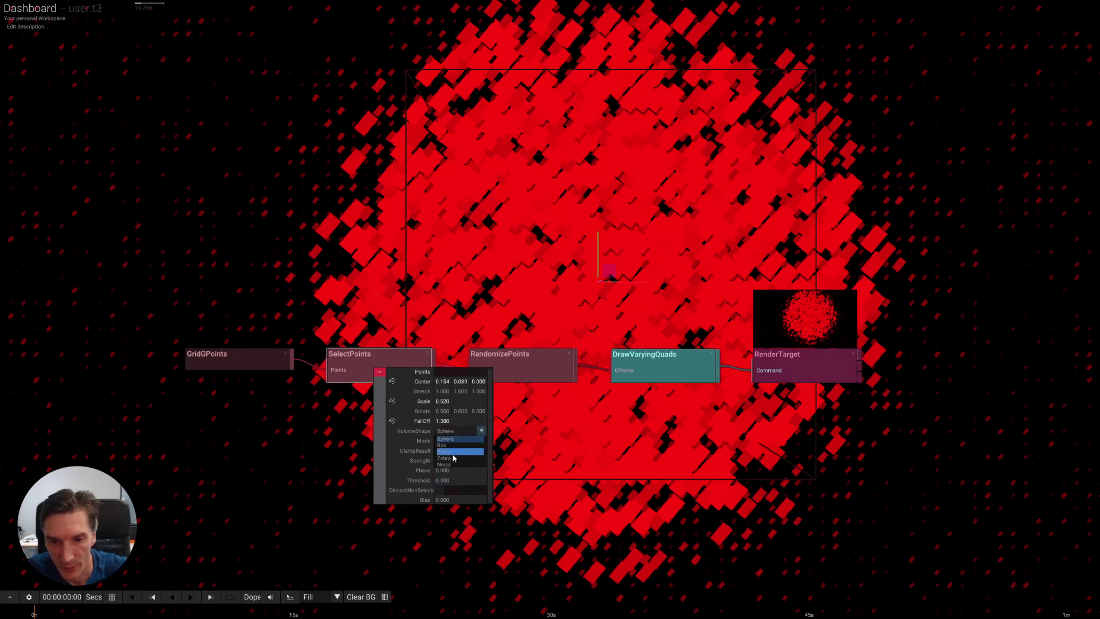
pyautogui.click(452, 448)
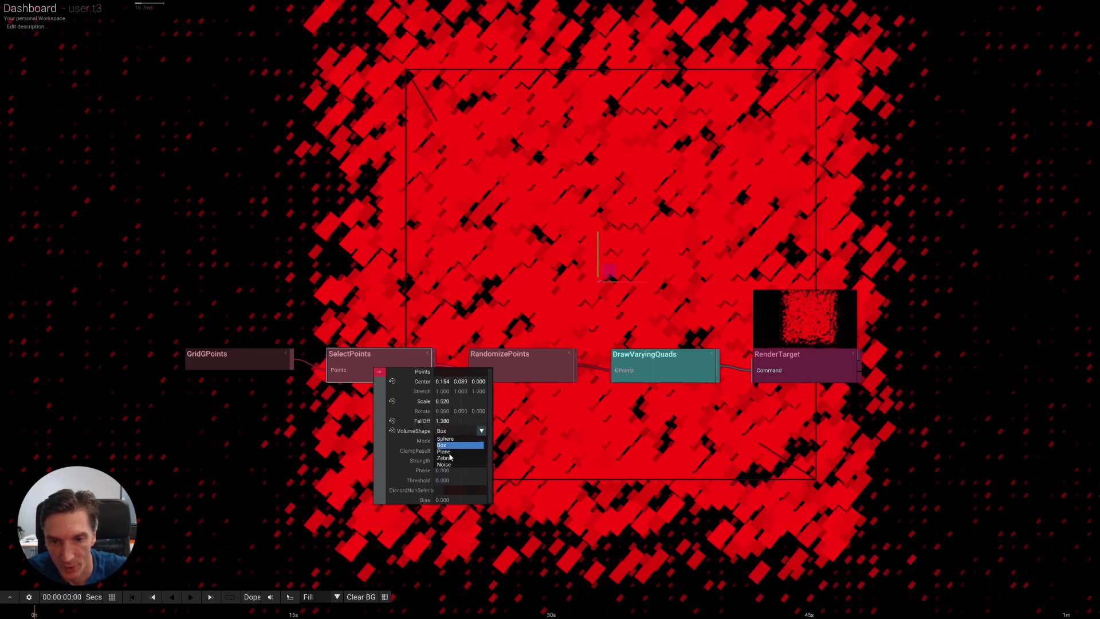
pyautogui.click(451, 464)
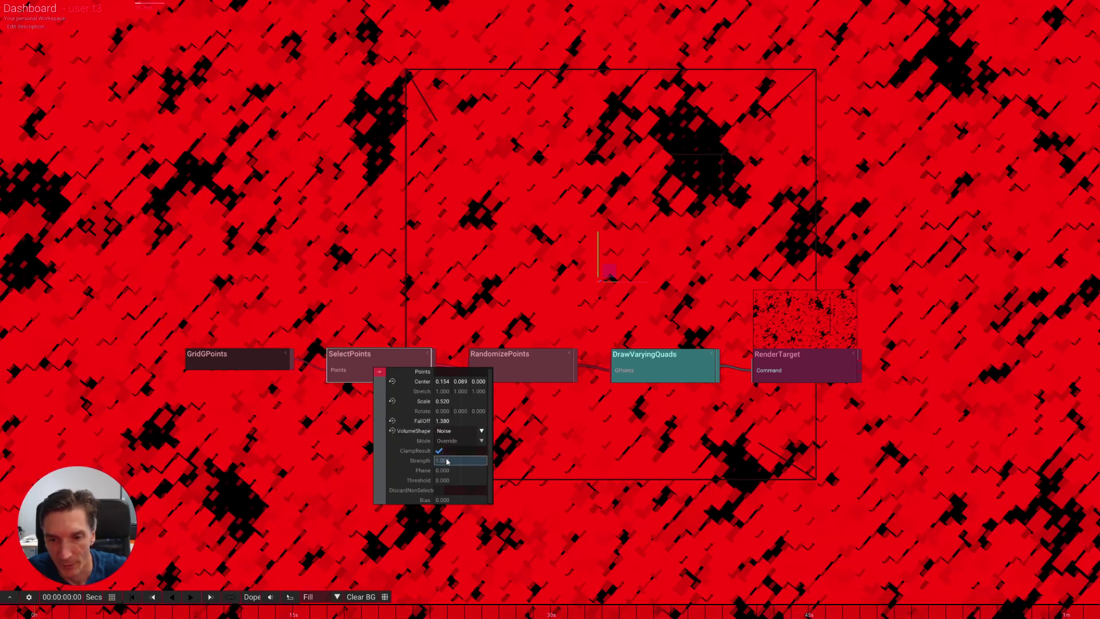
# Connect a new Time node to the SelectPoints Phase input.
pyautogui.moveTo(381, 472); pyautogui.dragTo(259, 469)
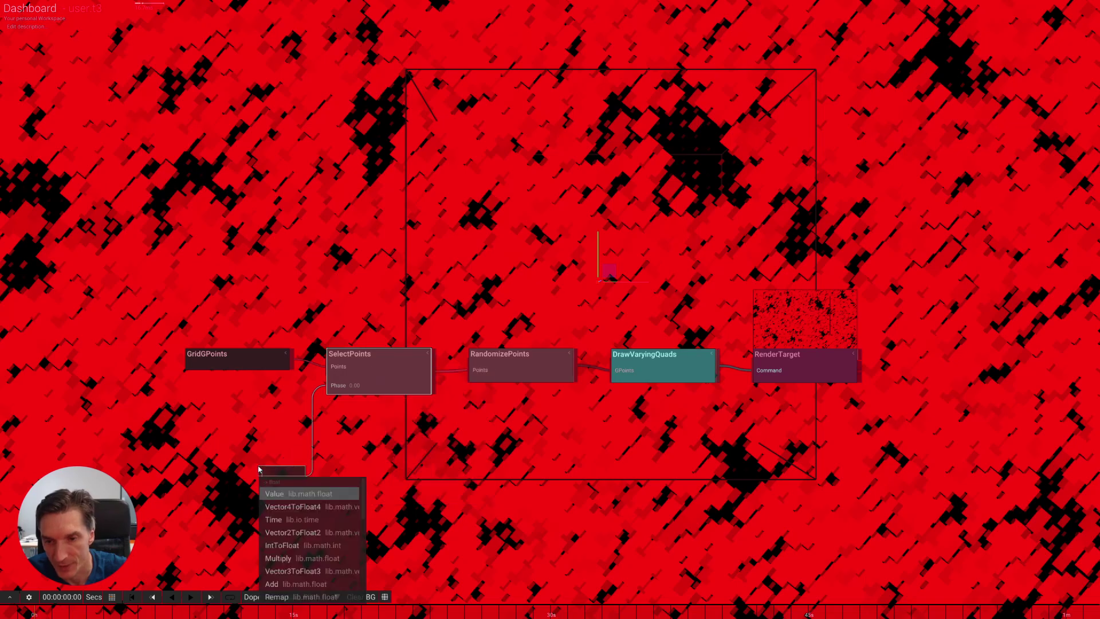
pyautogui.write('time')
pyautogui.press('Return')
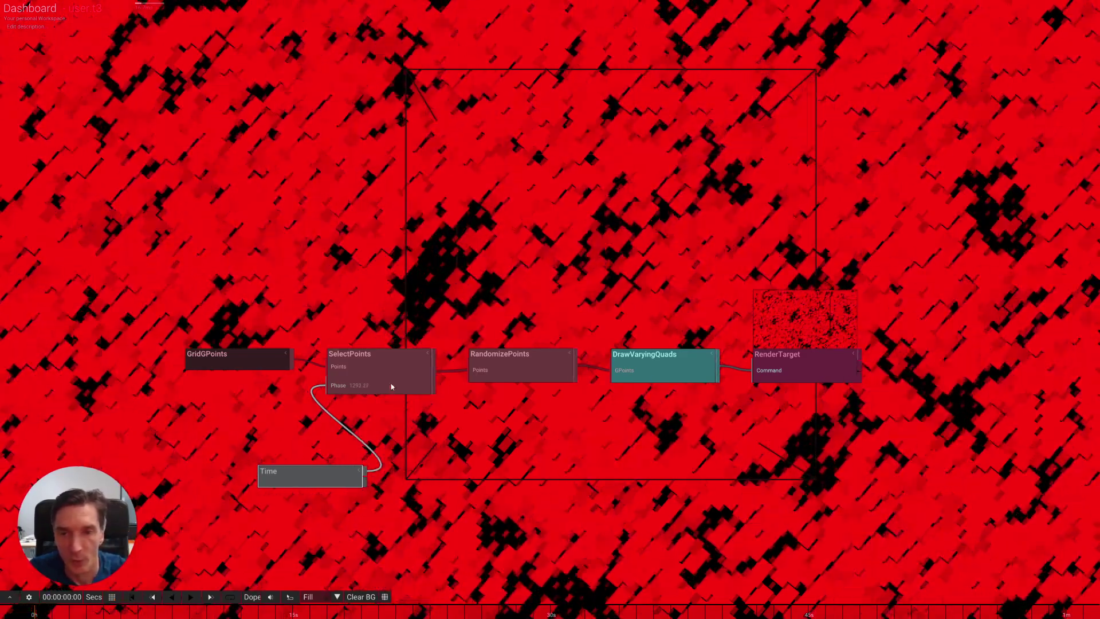
pyautogui.click(375, 375)
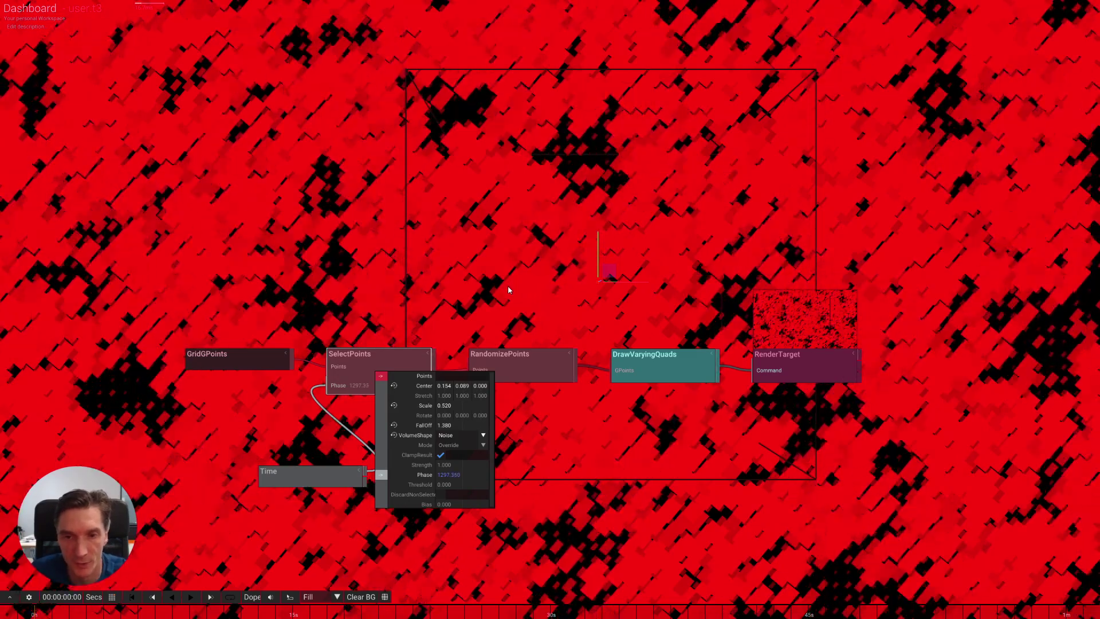
pyautogui.click(516, 288)
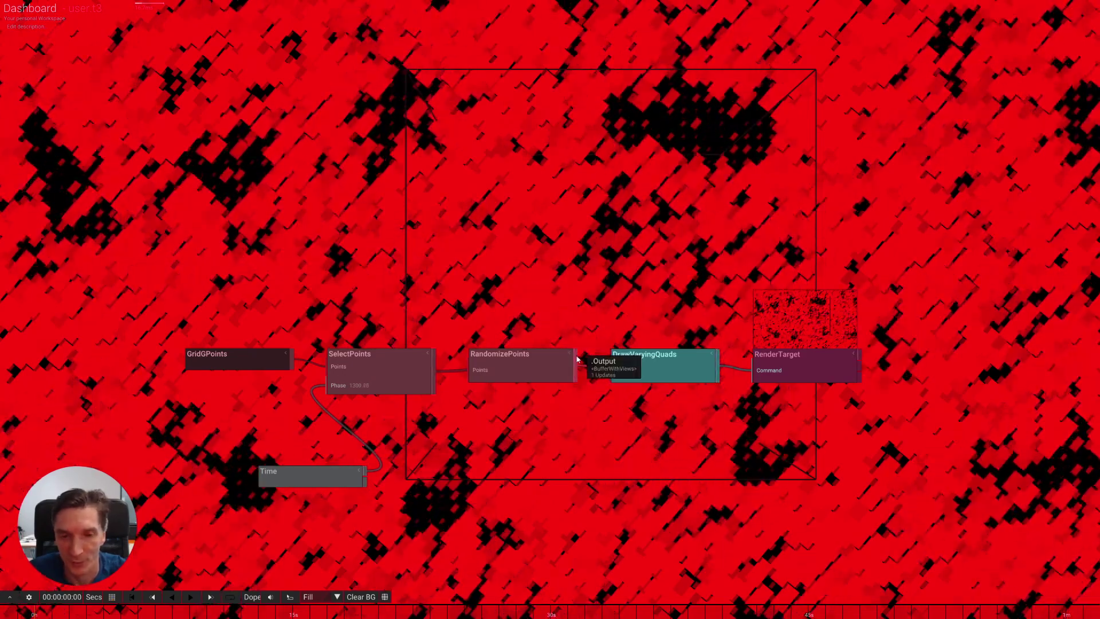
# Reopen the DrawVaryingQuads parameters and start editing the quad Size value.
pyautogui.moveTo(577, 360); pyautogui.dragTo(638, 369)
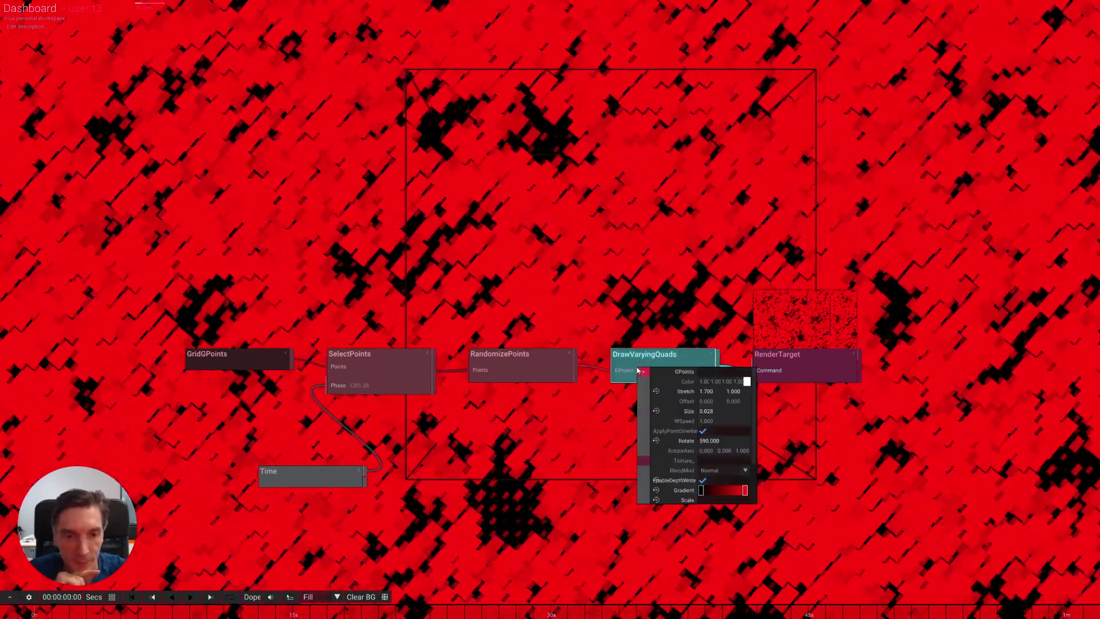
pyautogui.scroll(-3, 749, 404)
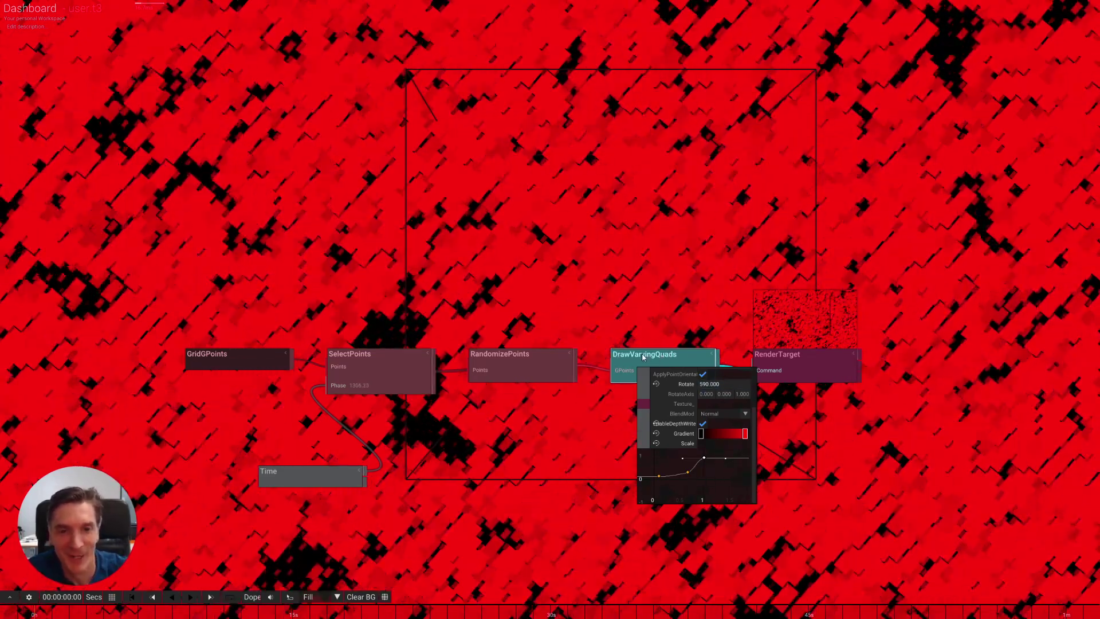
pyautogui.scroll(3, 700, 384)
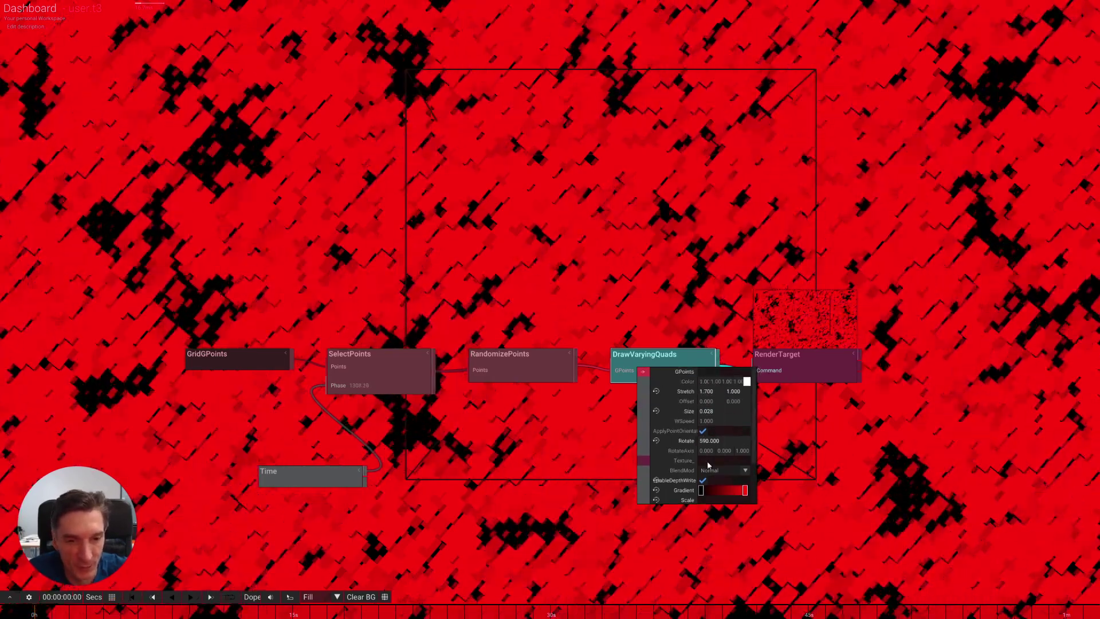
pyautogui.click(717, 412)
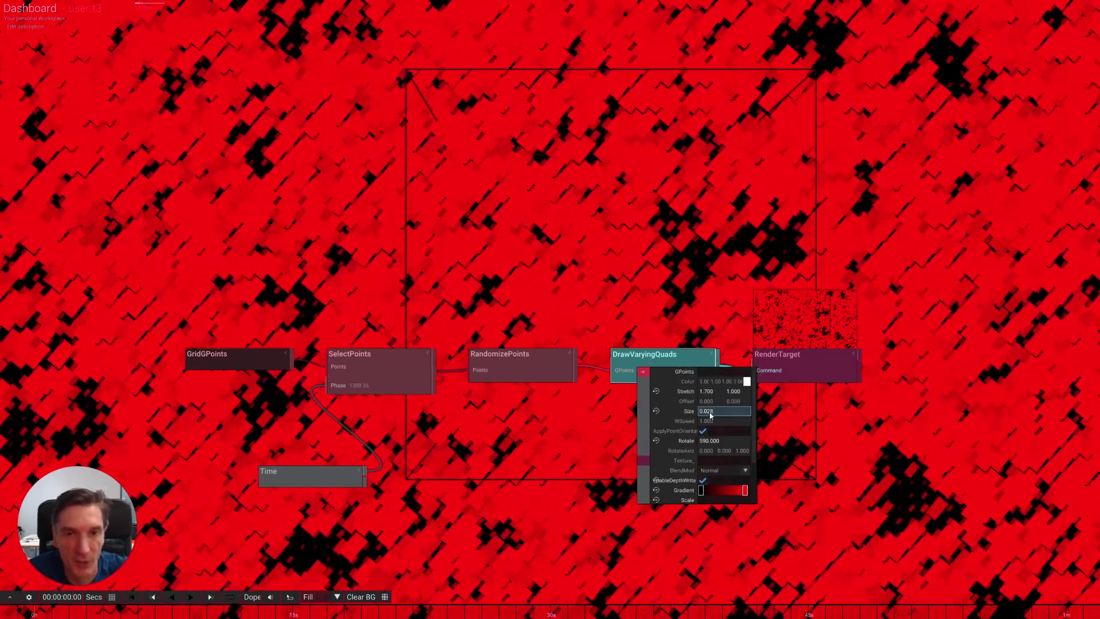